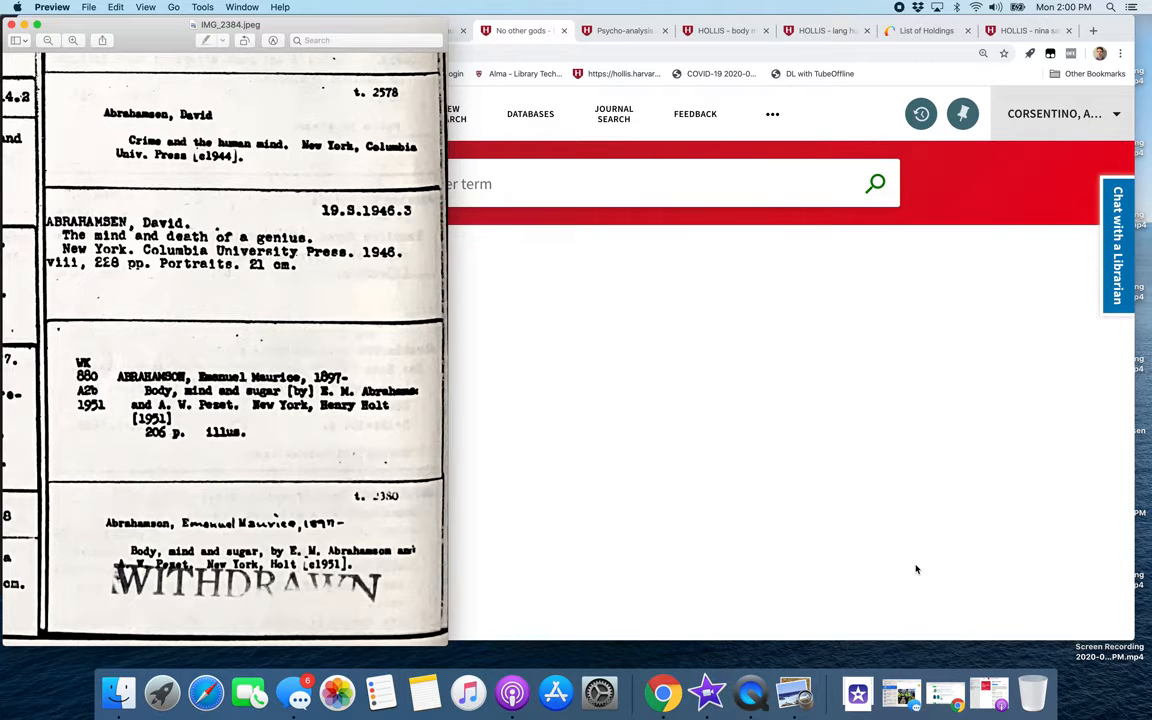
Step: Examine the WK 880 A2b 1951 card and the t. 2380 card below it in the photostat image IMG_2384.jpeg
left_click_drag(62, 482, 341, 622)
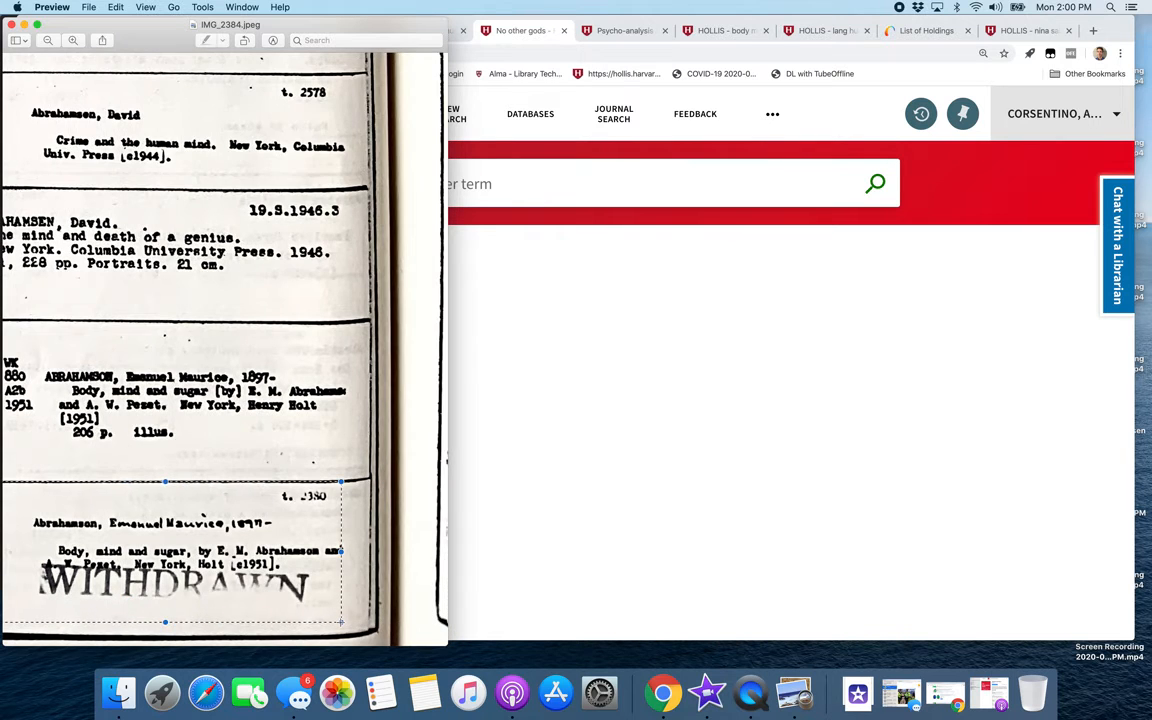
scroll(340, 622, "left", 3)
left_click(563, 576)
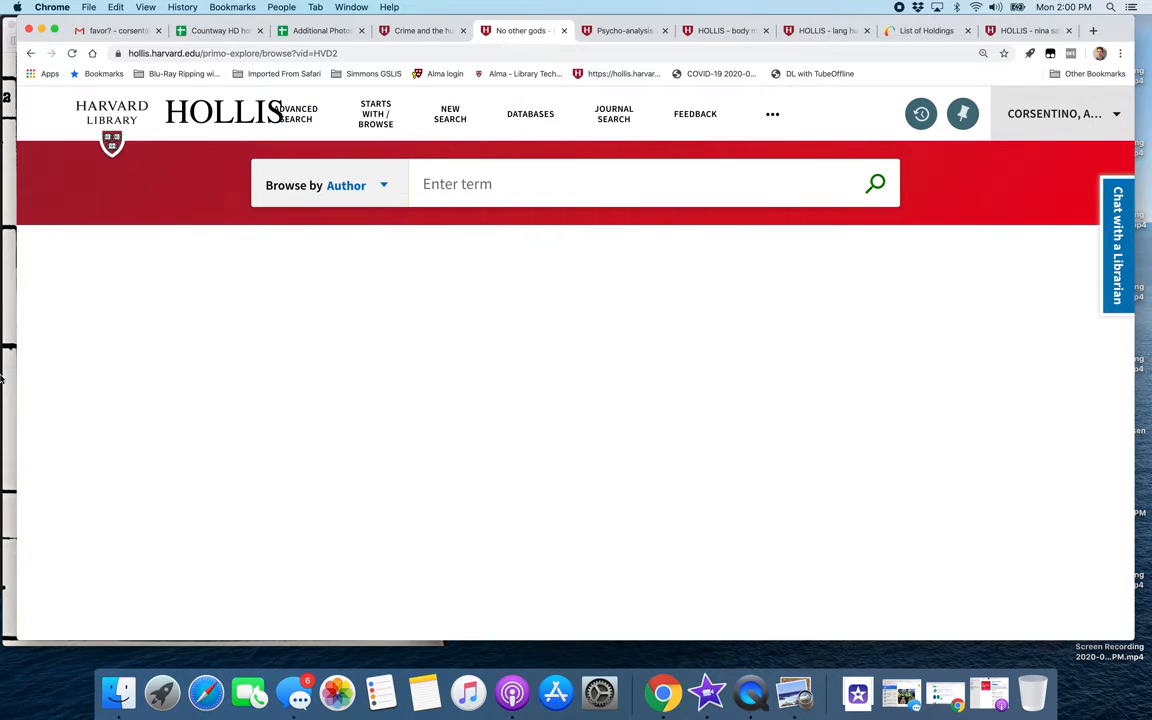
left_click(2, 377)
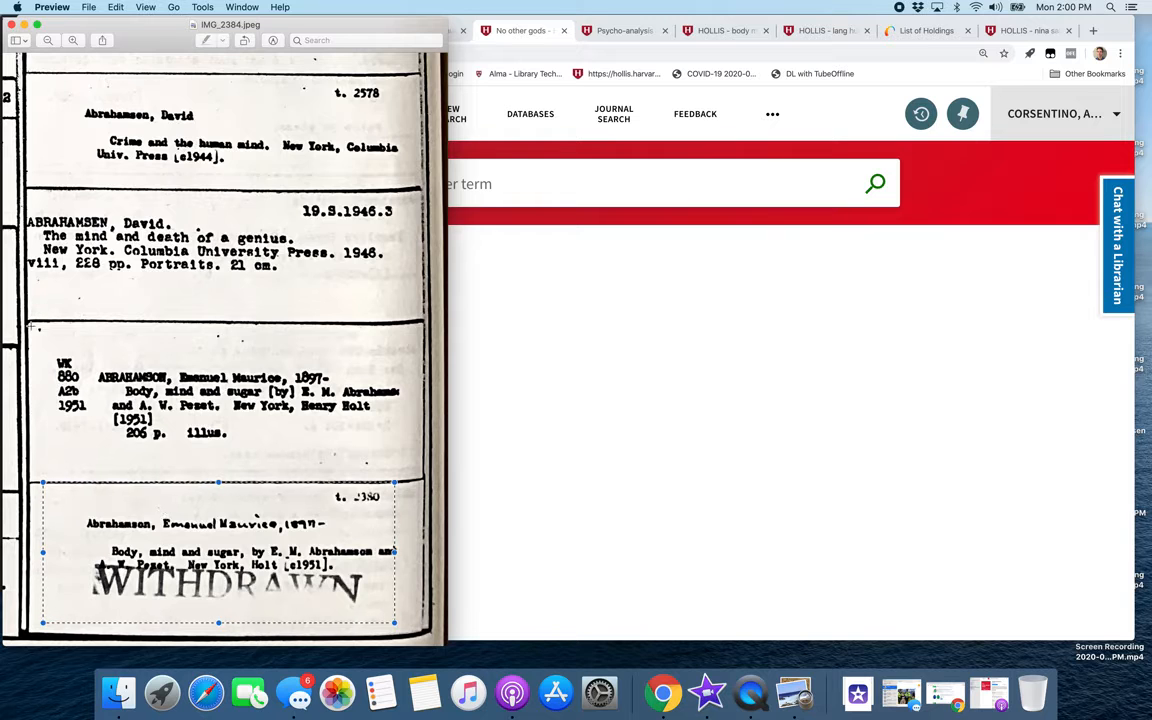
left_click(193, 458)
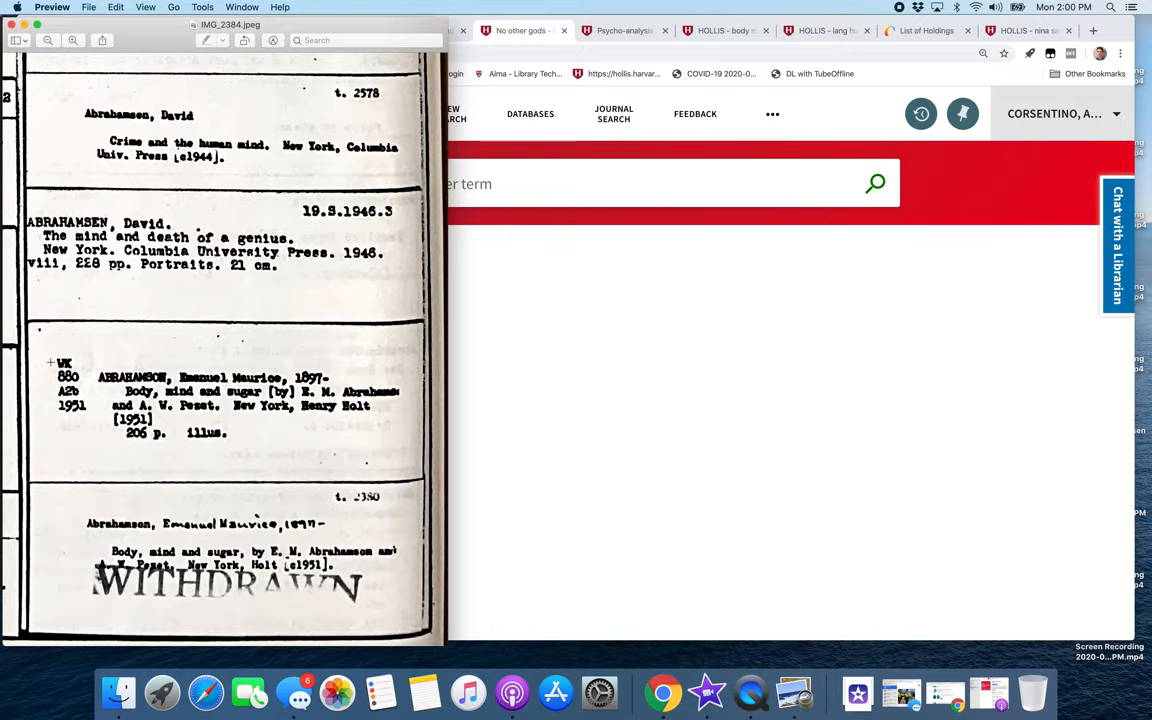
Step: Switch to the HOLLIS catalog in Chrome and browse by NLM call number for wk 880 a2b
left_click(528, 191)
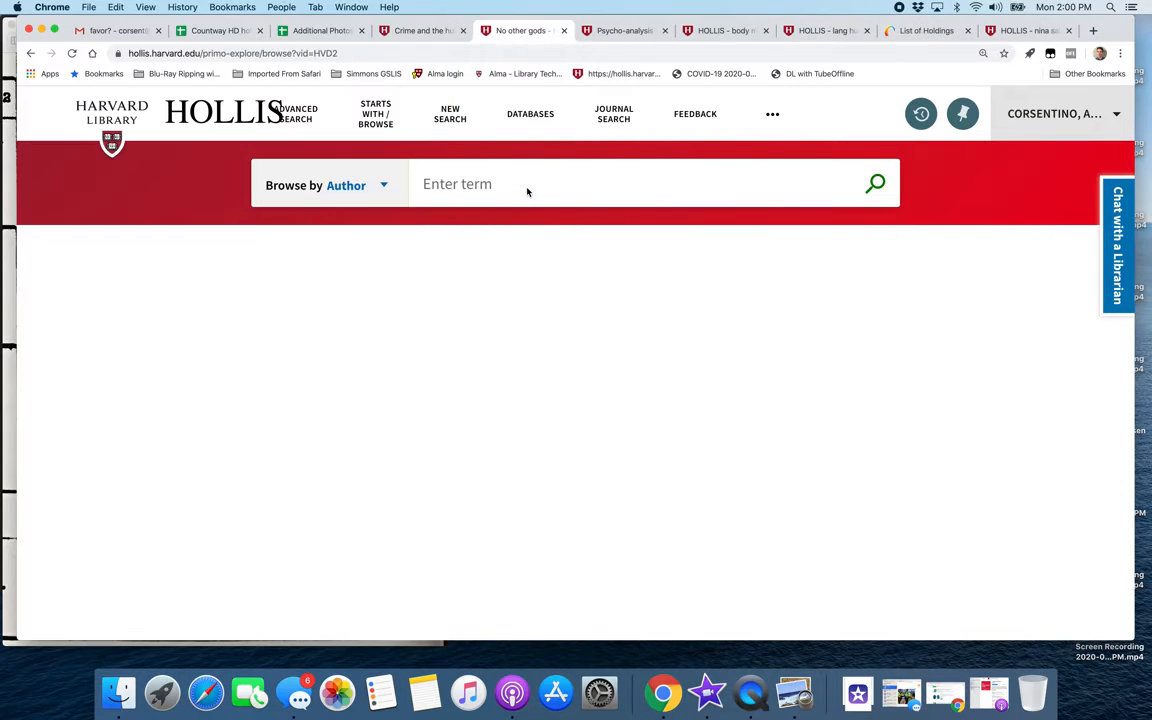
left_click(380, 190)
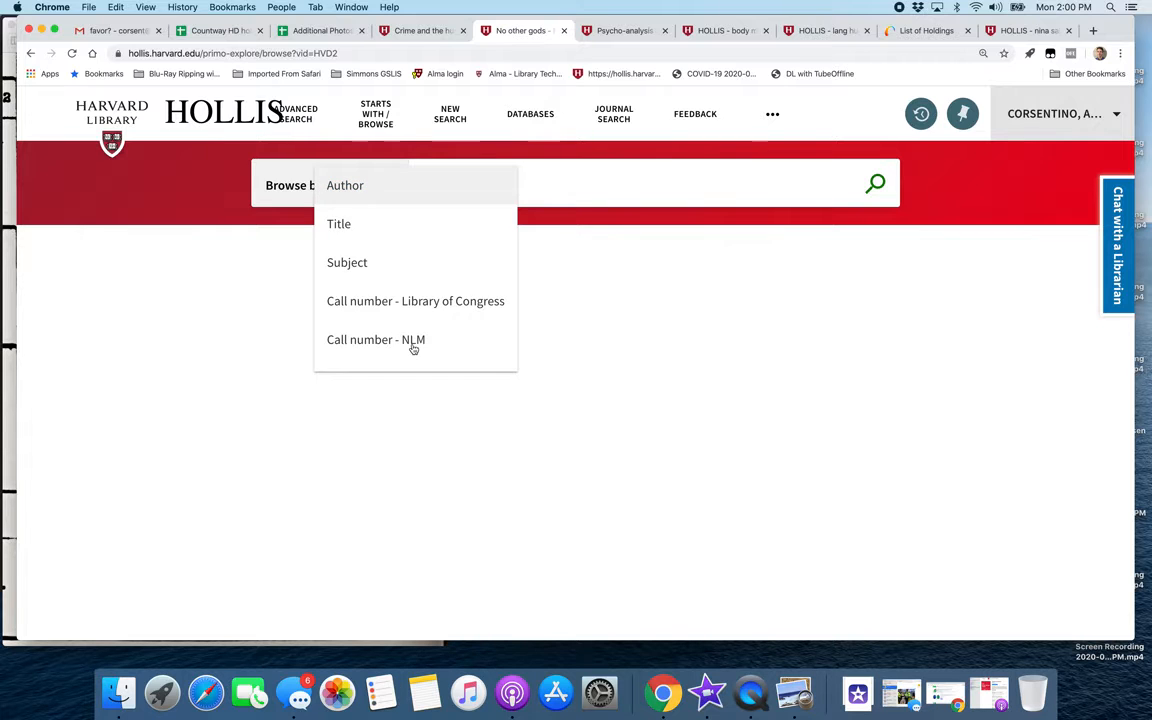
left_click(412, 345)
left_click(489, 183)
type("wk")
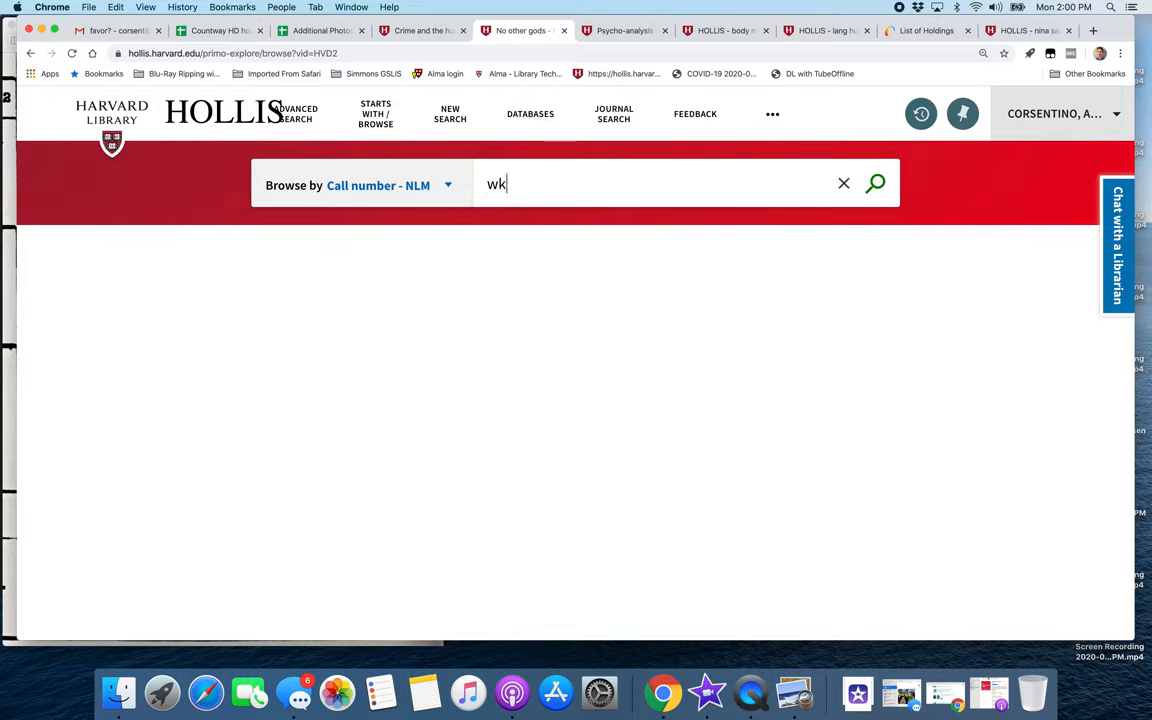
type(" 880n a2")
key("BackSpace")
key("BackSpace")
key("BackSpace")
key("BackSpace")
type("a2b")
key("Return")
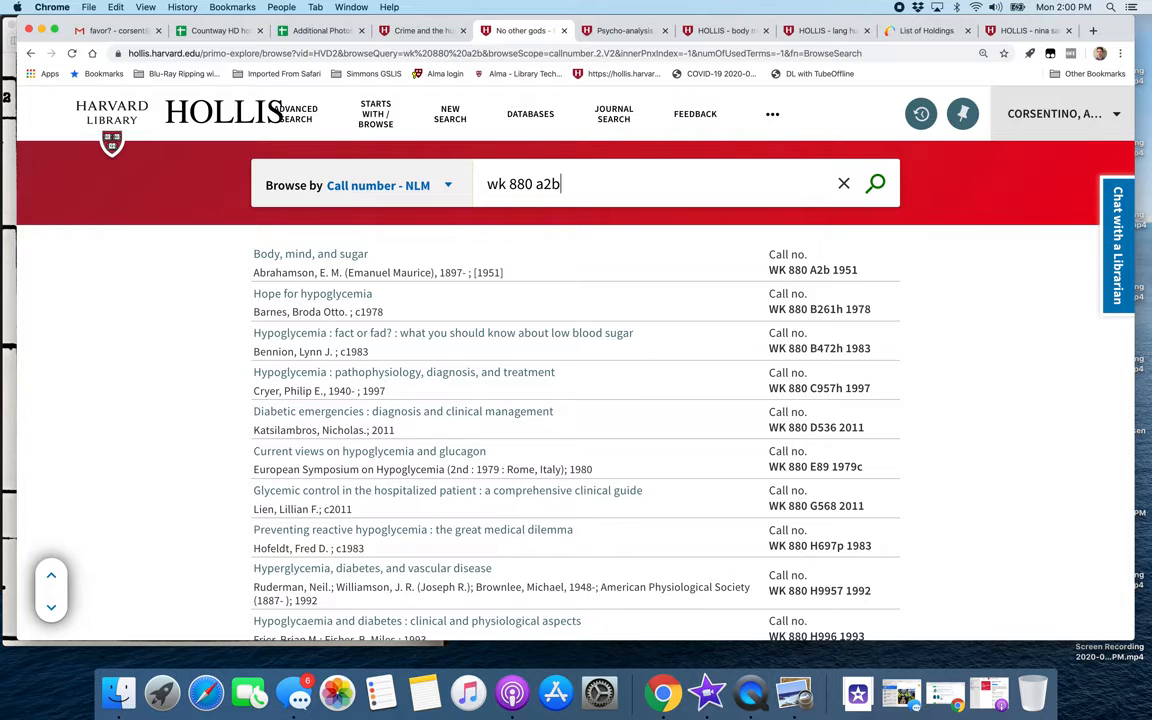
Step: Open the Body, mind, and sugar record, review its holding locations and copy its HOLLIS number
left_click(372, 271)
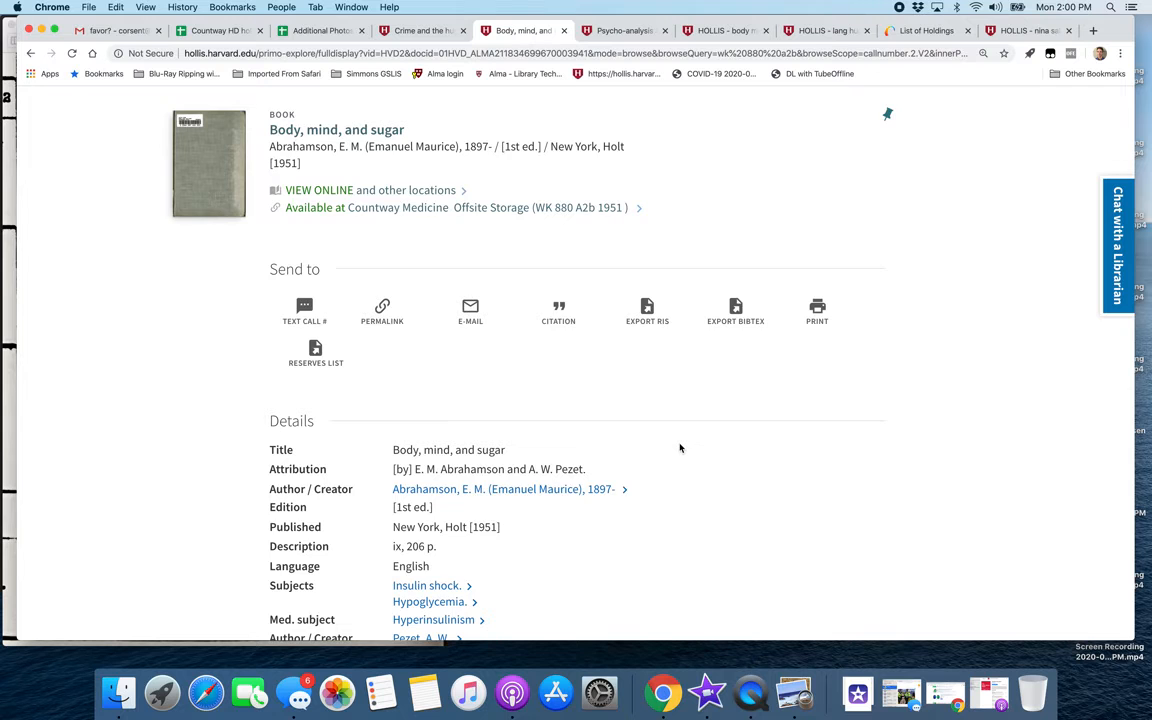
scroll(680, 448, "down", 15)
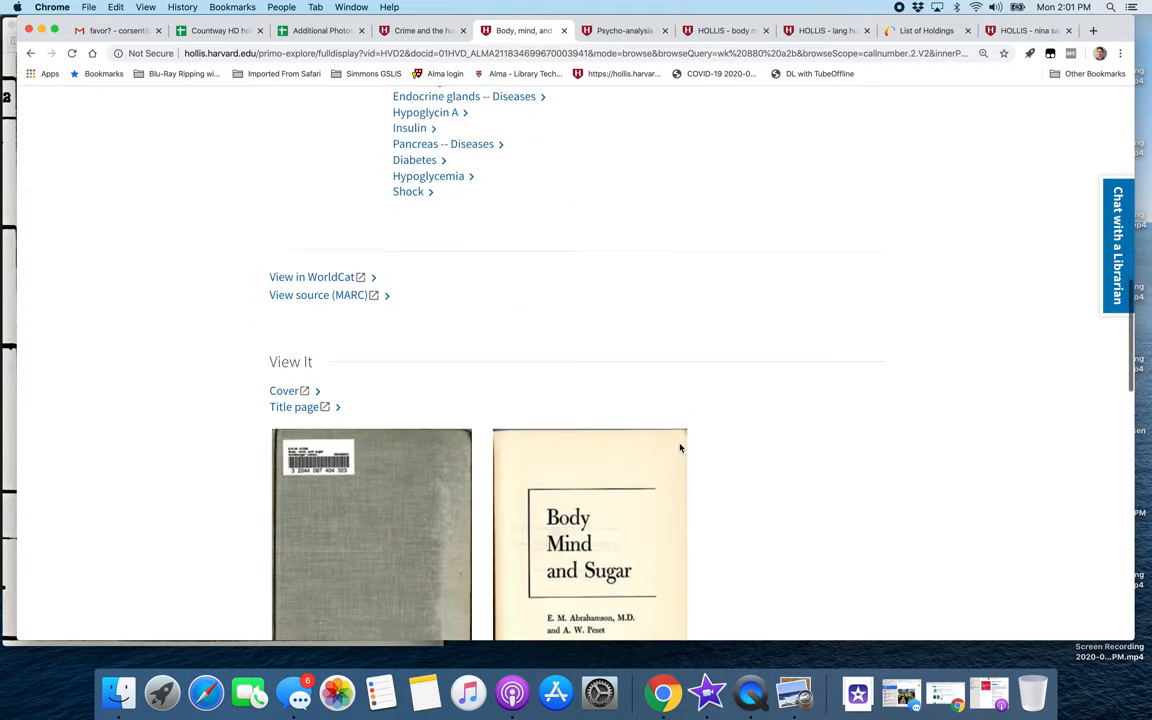
scroll(680, 448, "up", 3)
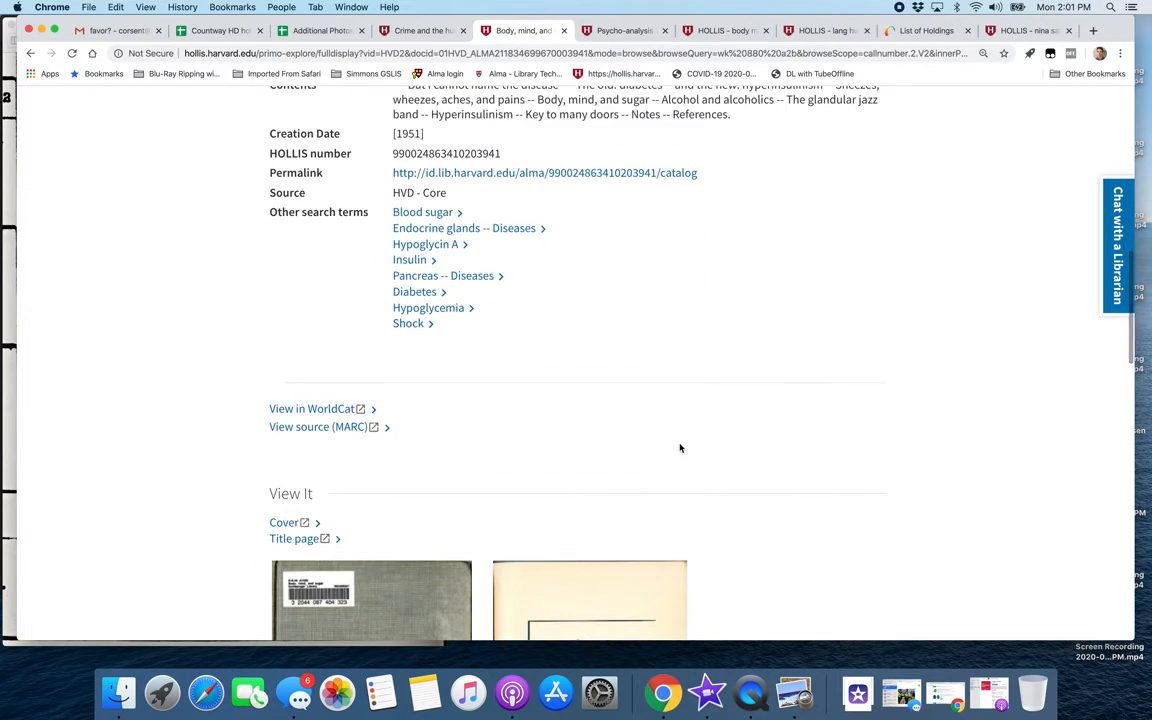
scroll(680, 448, "down", 15)
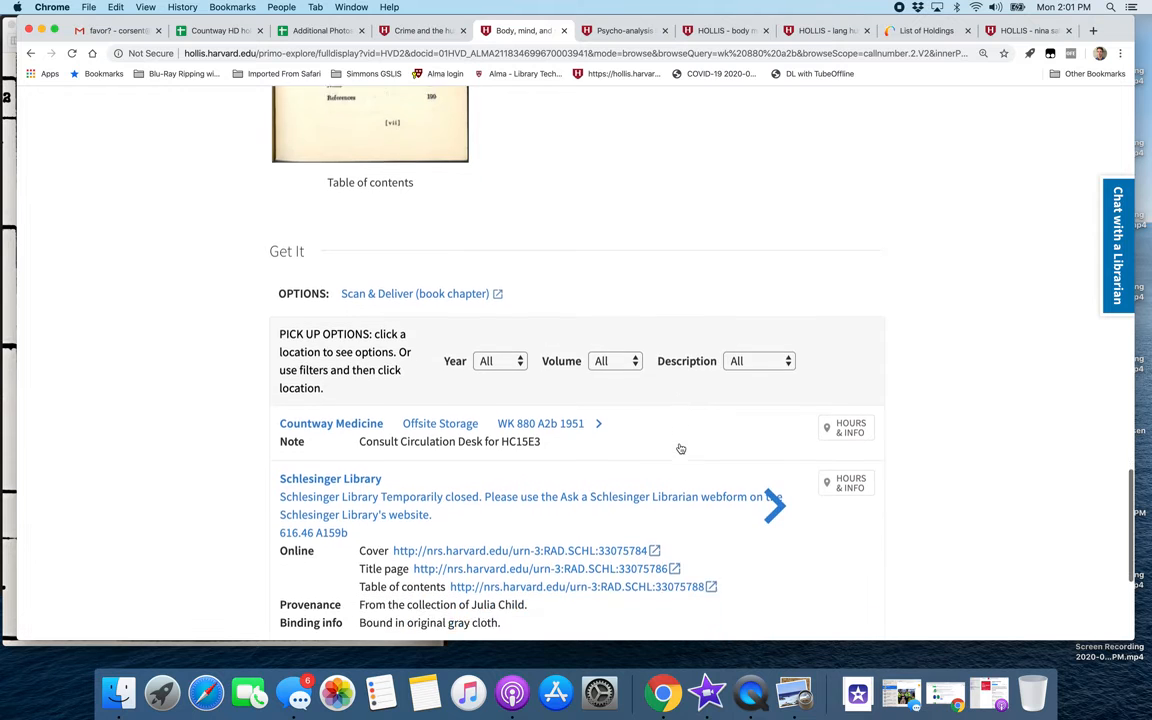
scroll(680, 448, "down", 3)
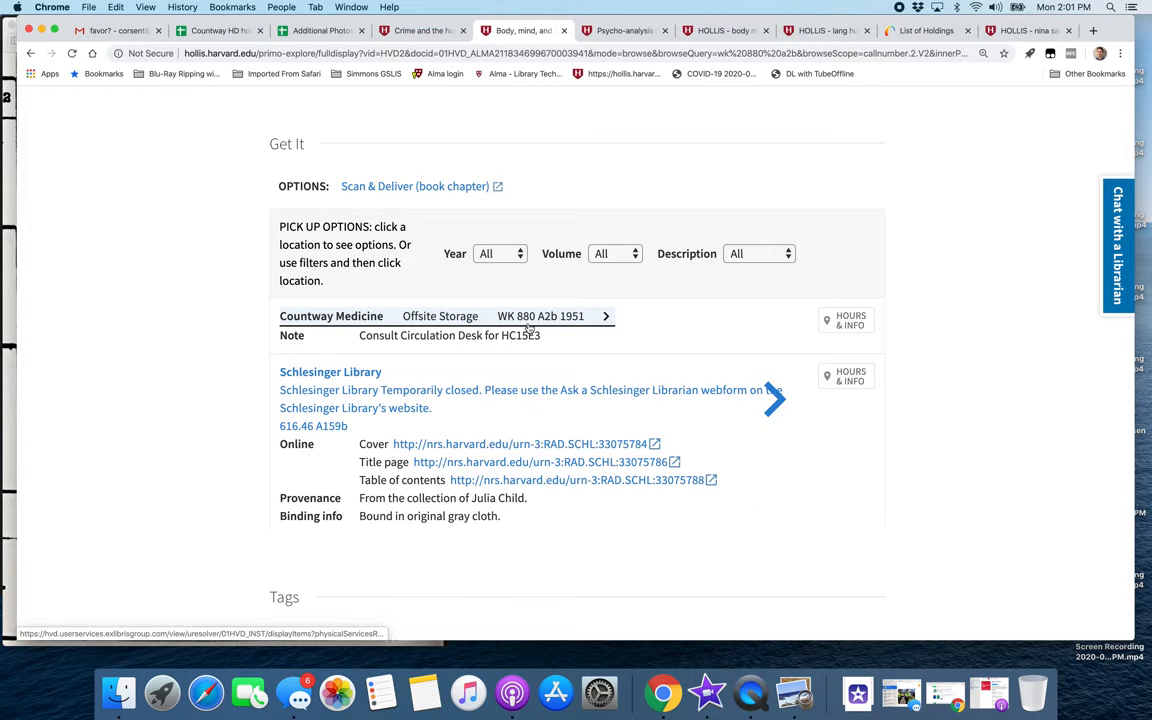
scroll(529, 330, "up", 20)
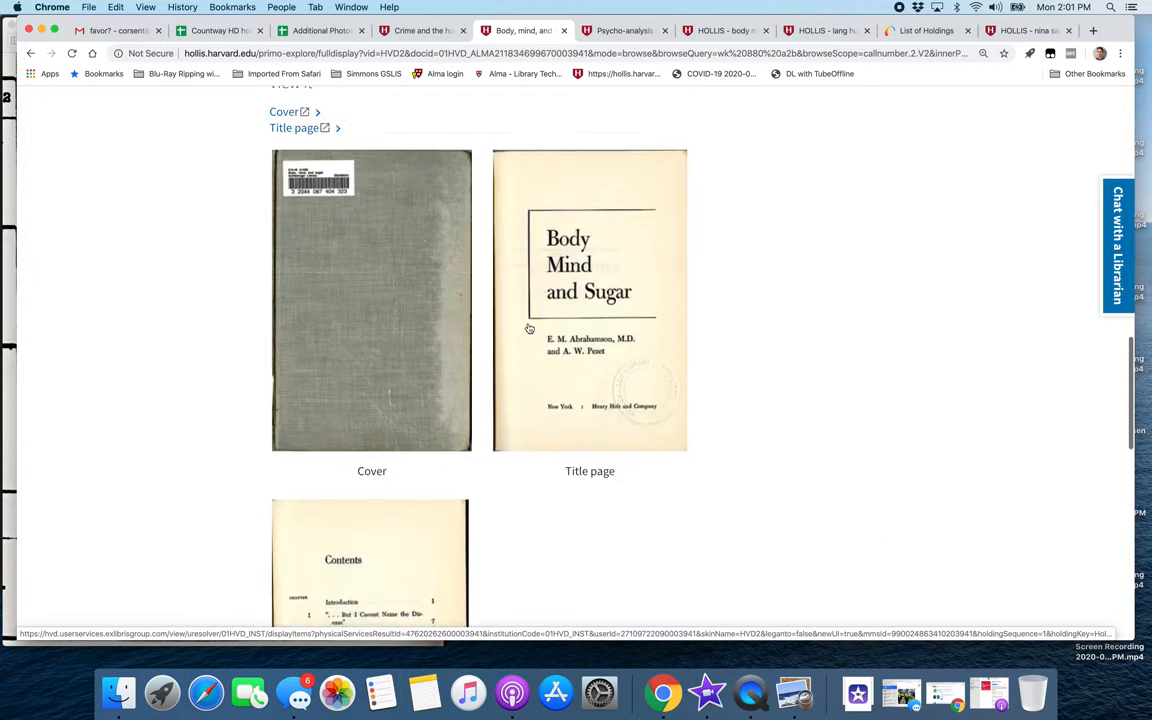
scroll(529, 328, "up", 3)
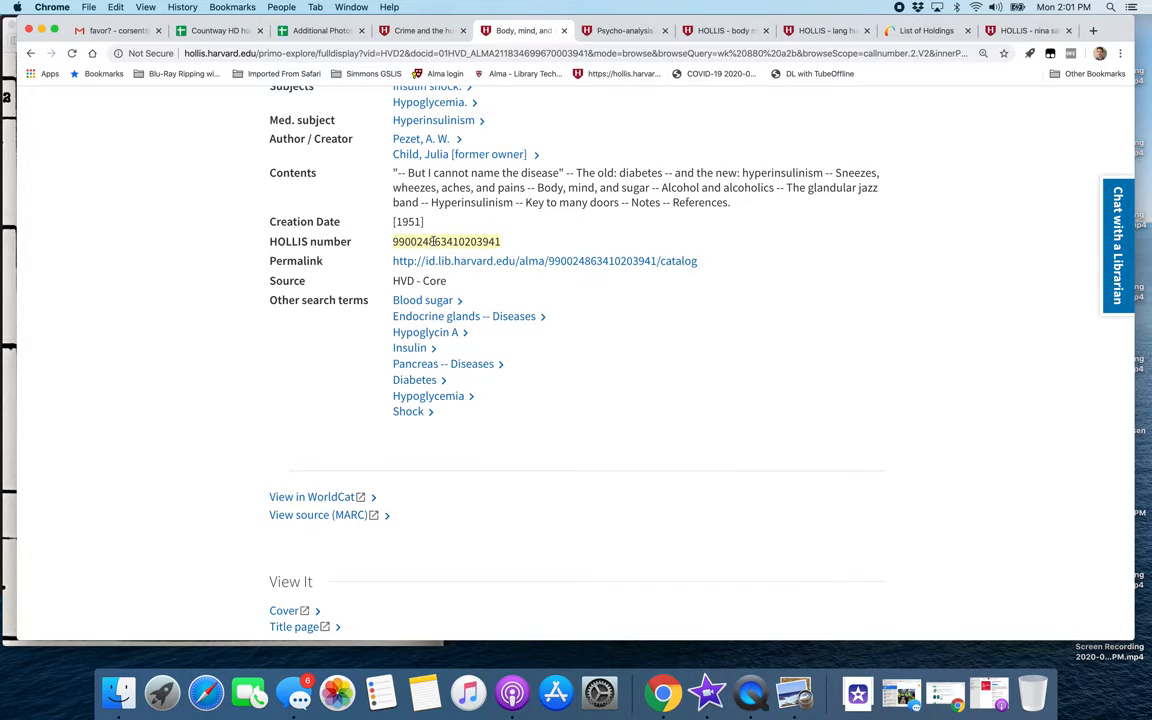
left_click(215, 30)
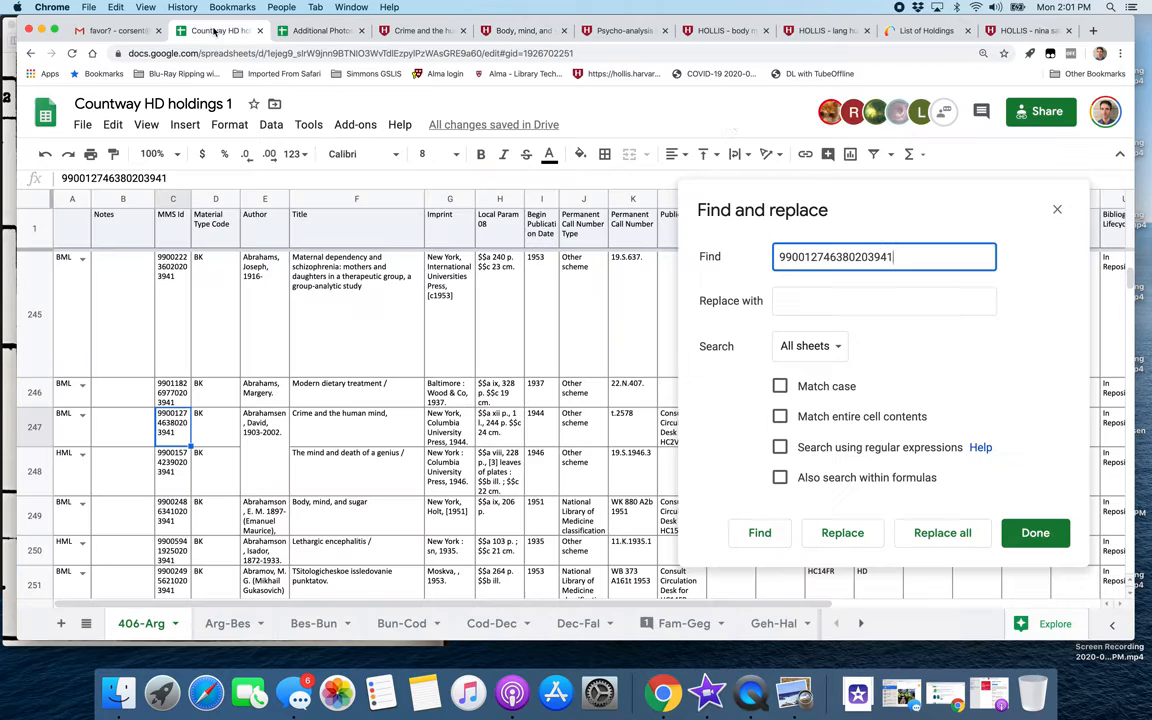
key("super+a")
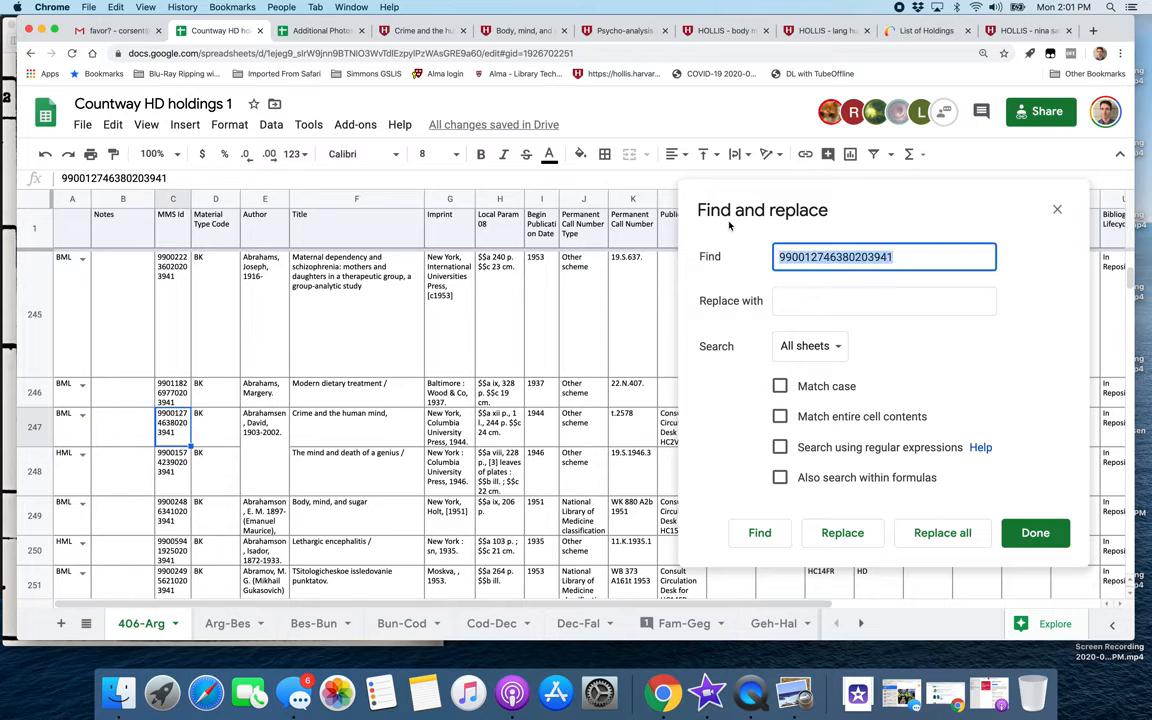
key("super+v")
key("Return")
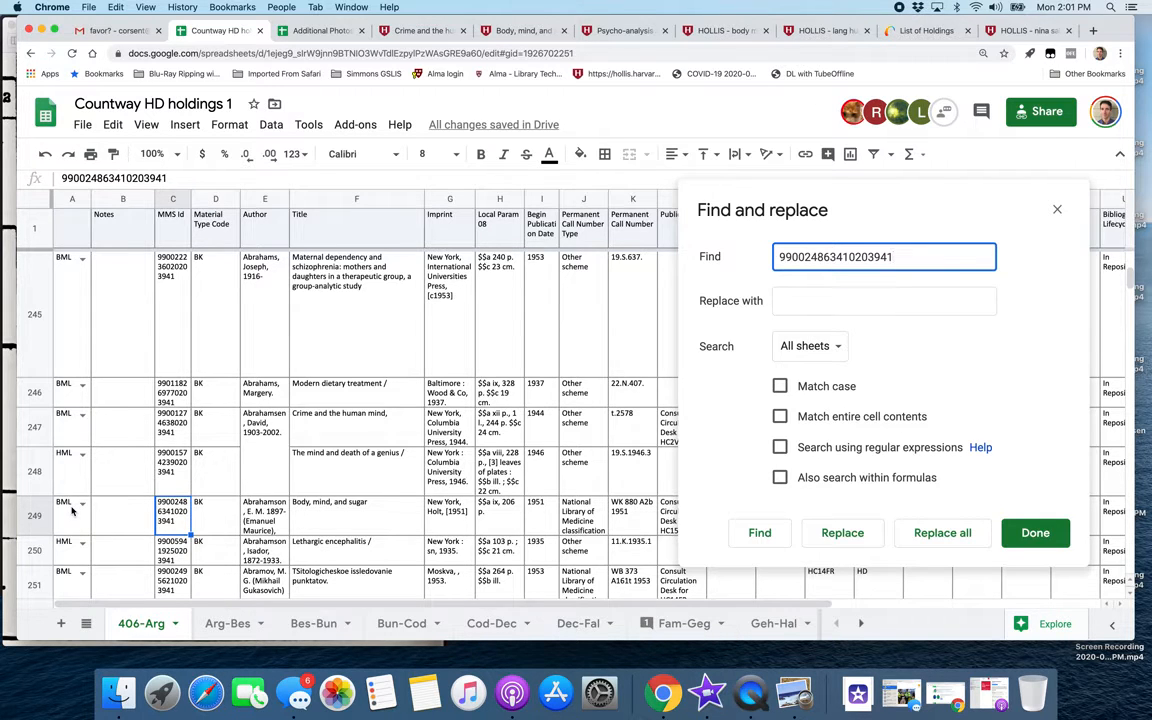
Step: Return to the photostat image and compare the WK 880 A2b card with the withdrawn t. 2380 card
left_click(5, 37)
left_click_drag(52, 341, 348, 433)
left_click(311, 450)
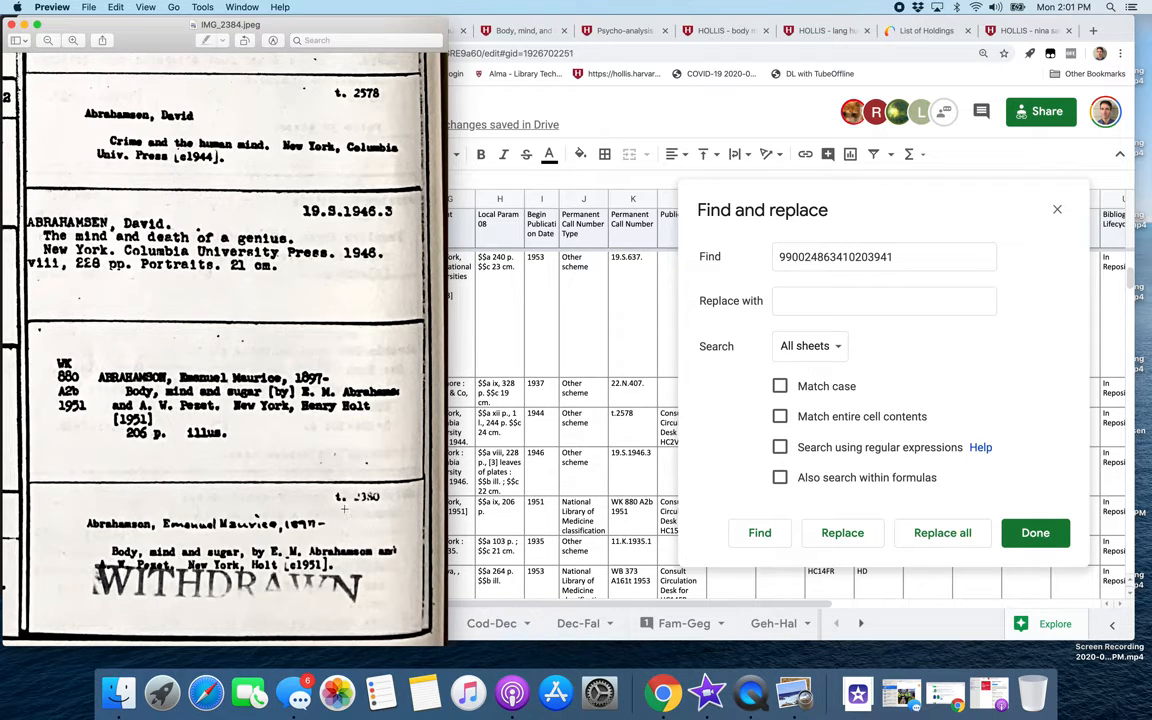
Step: Check the pick-up locations in the HOLLIS record for Body, mind, and sugar for a t. 2380 copy
left_click(455, 37)
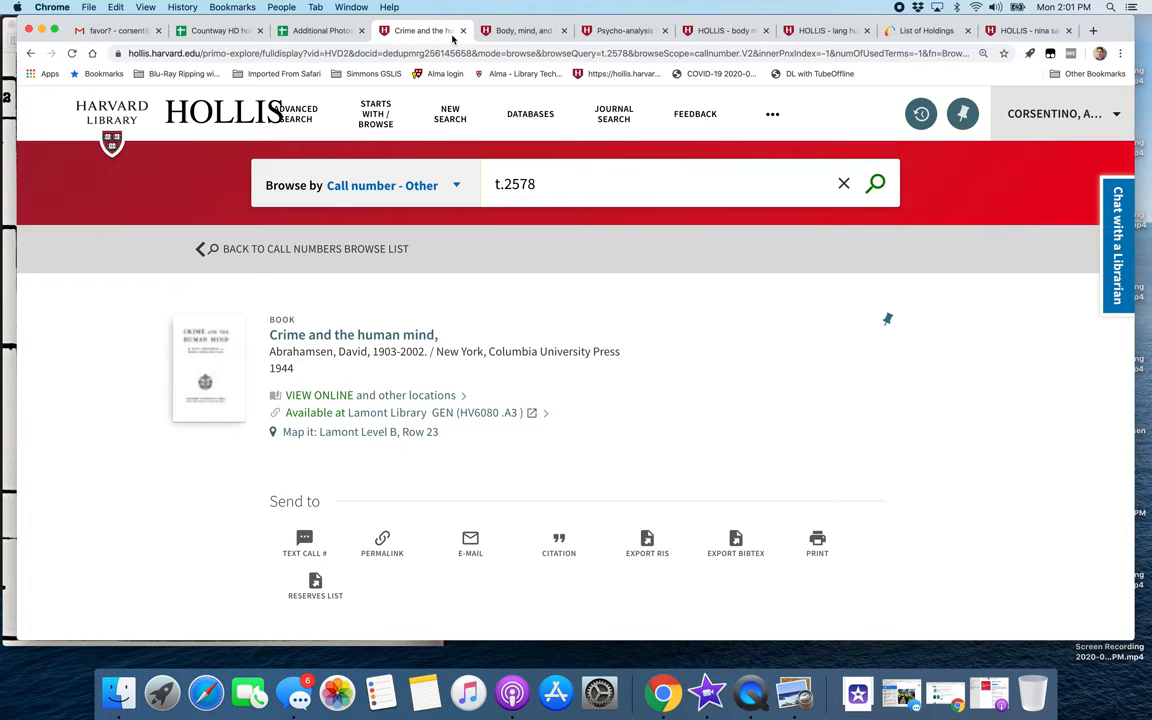
left_click(521, 31)
scroll(571, 352, "down", 5)
scroll(571, 352, "down", 10)
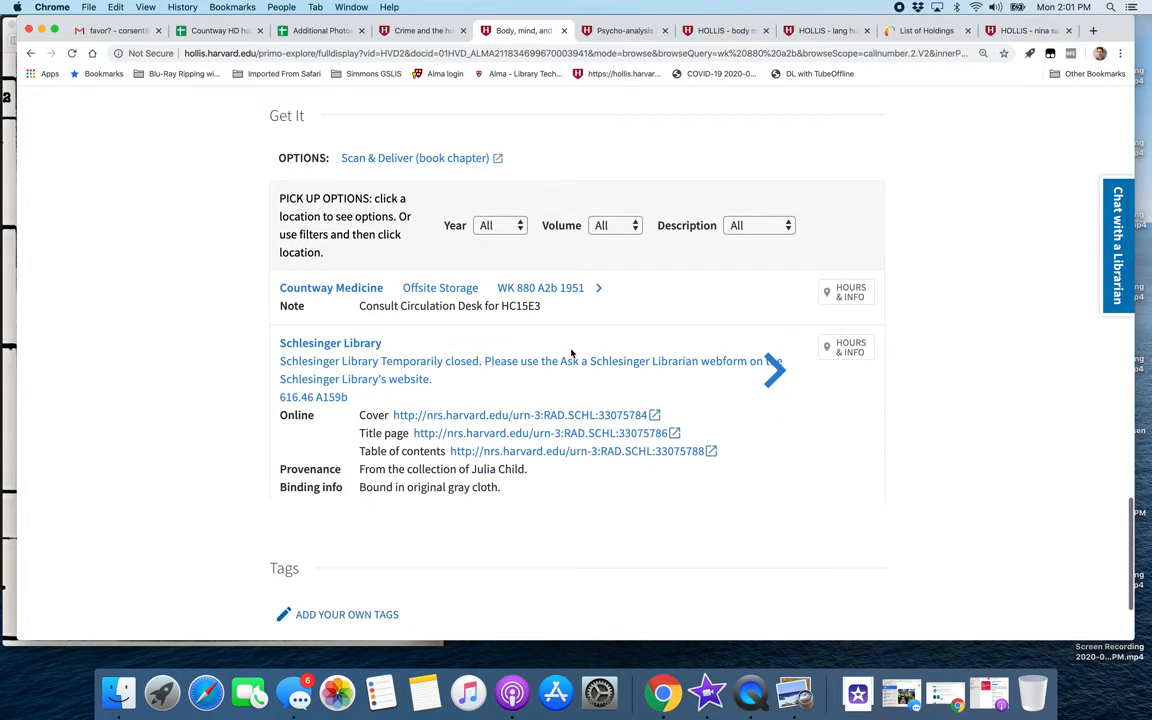
scroll(571, 352, "up", 10)
scroll(571, 352, "up", 5)
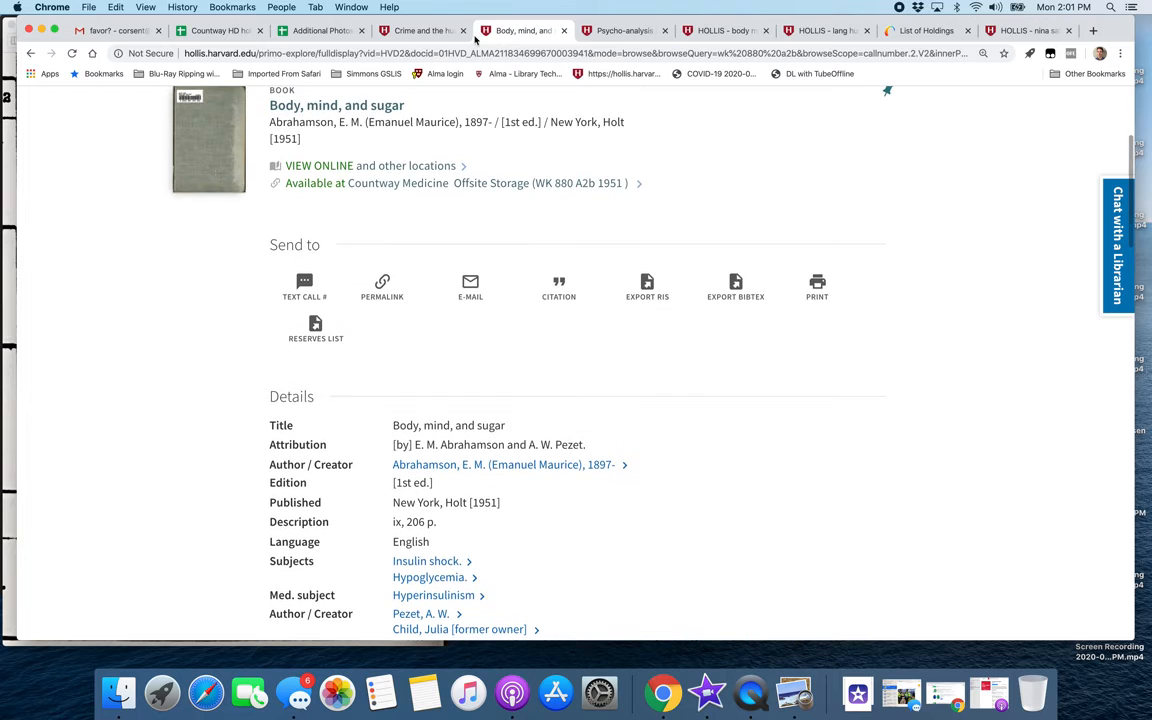
Step: Browse HOLLIS by the Call number - Other index for t.2380
left_click(420, 30)
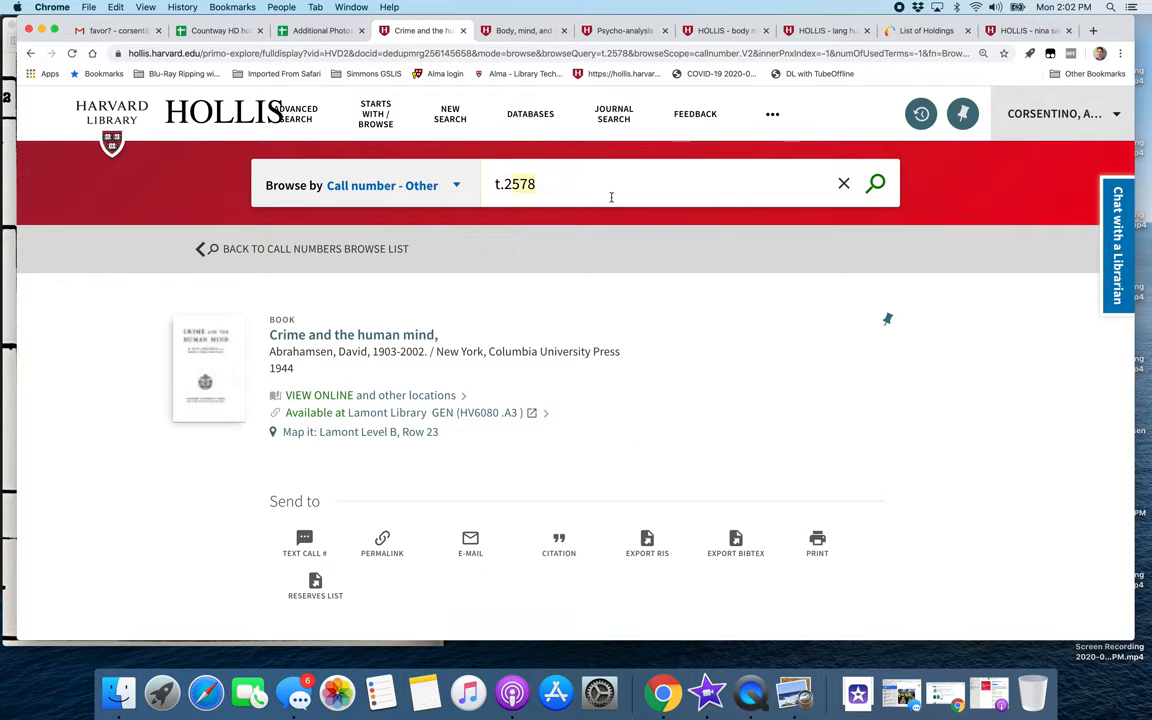
type("2380")
key("Return")
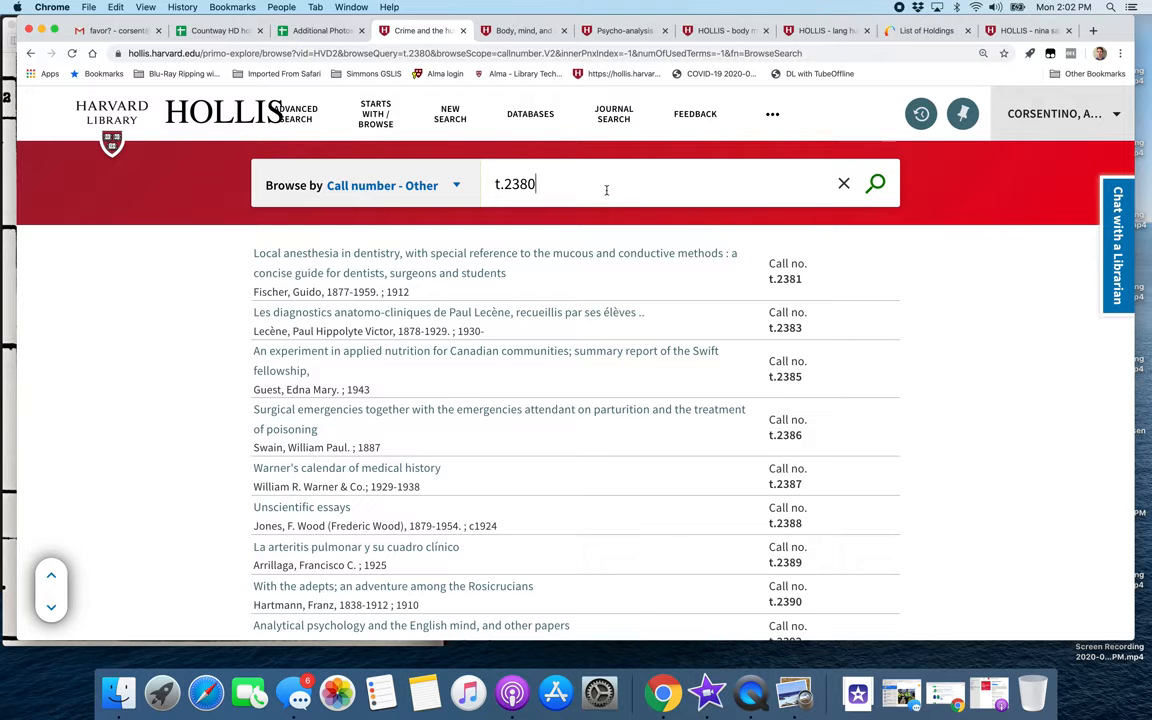
Step: Return to the Body, mind, and sugar record and locate its HOLLIS number in the details
left_click(516, 31)
scroll(488, 341, "down", 8)
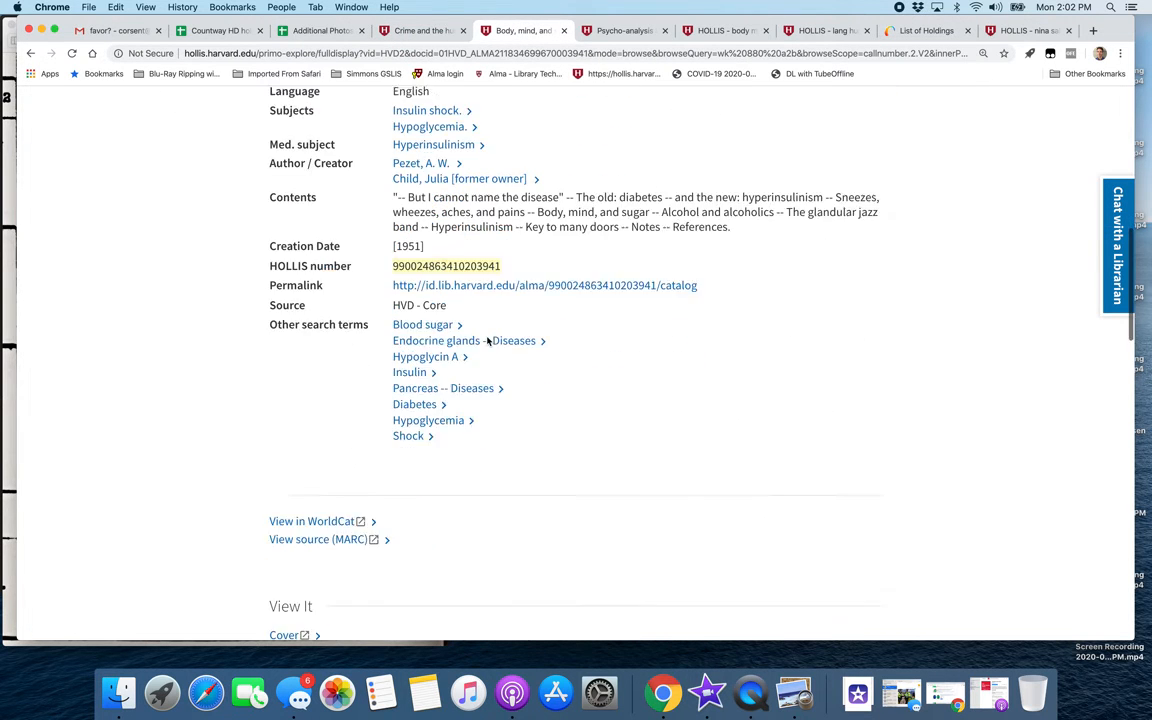
scroll(488, 341, "up", 1)
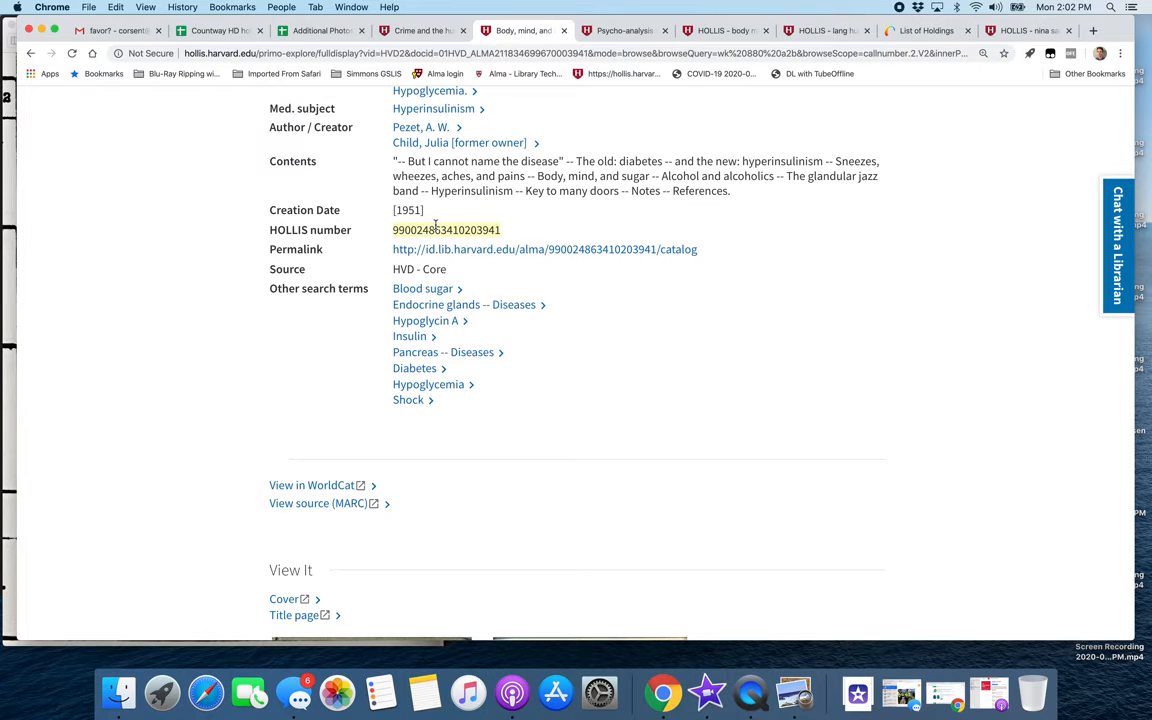
scroll(265, 326, "up", 10)
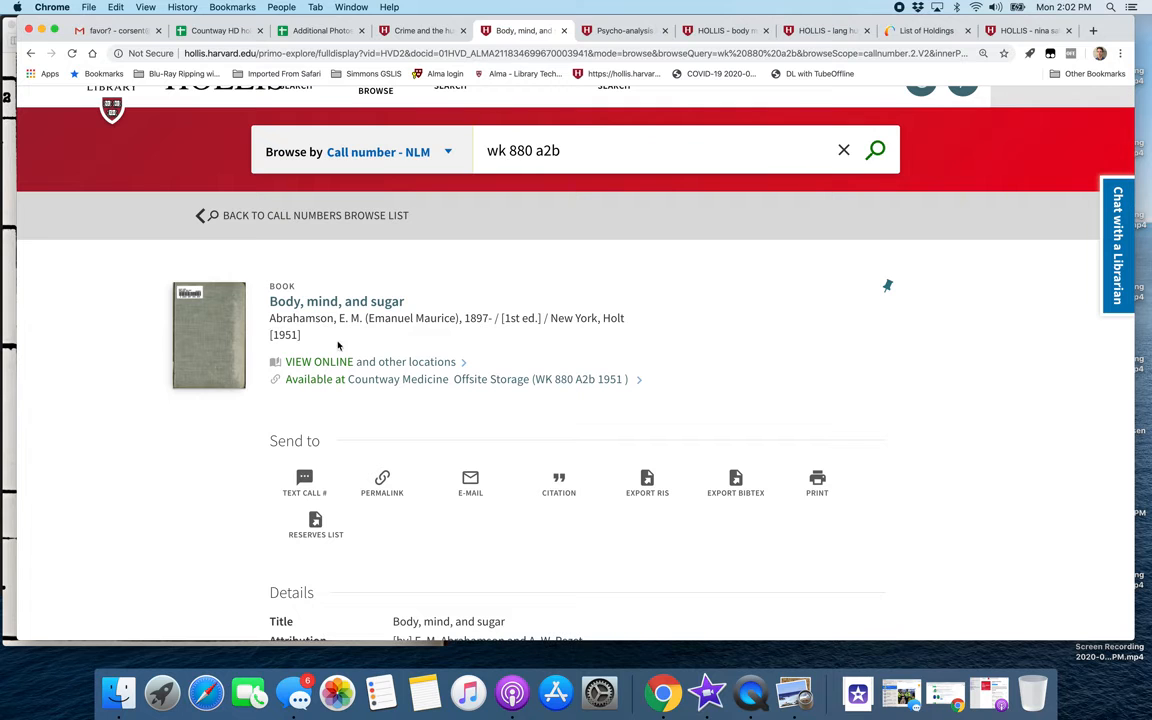
left_click(924, 31)
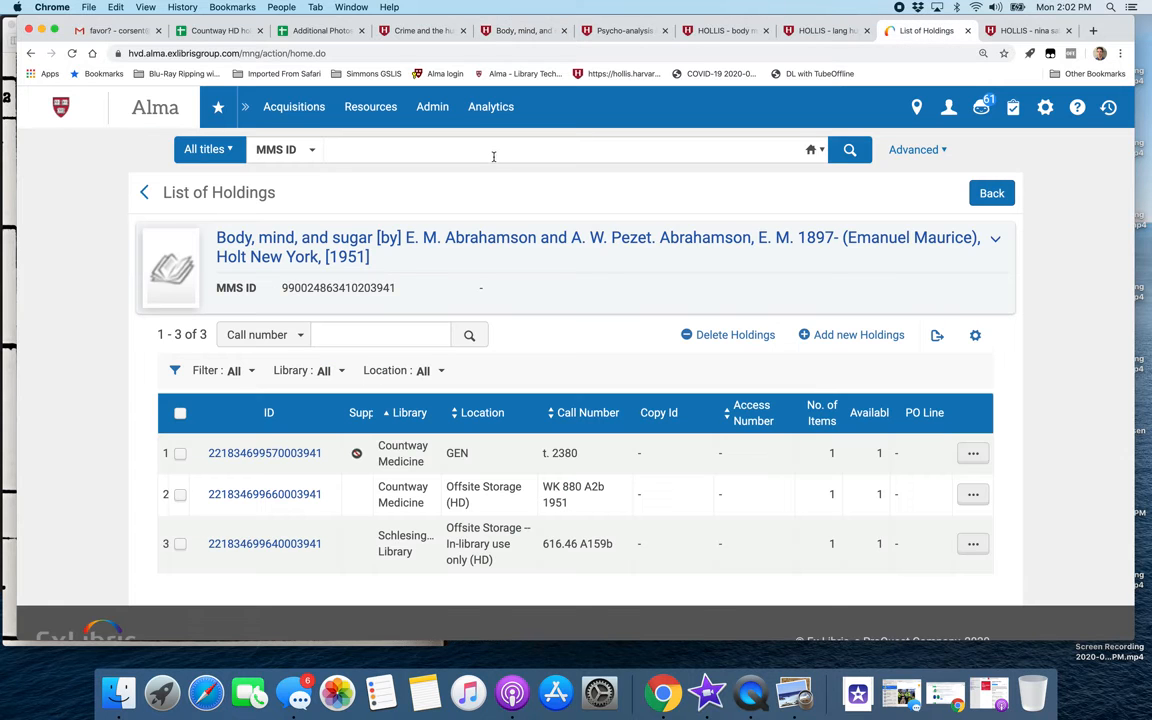
left_click(493, 150)
key("super+v")
key("Return")
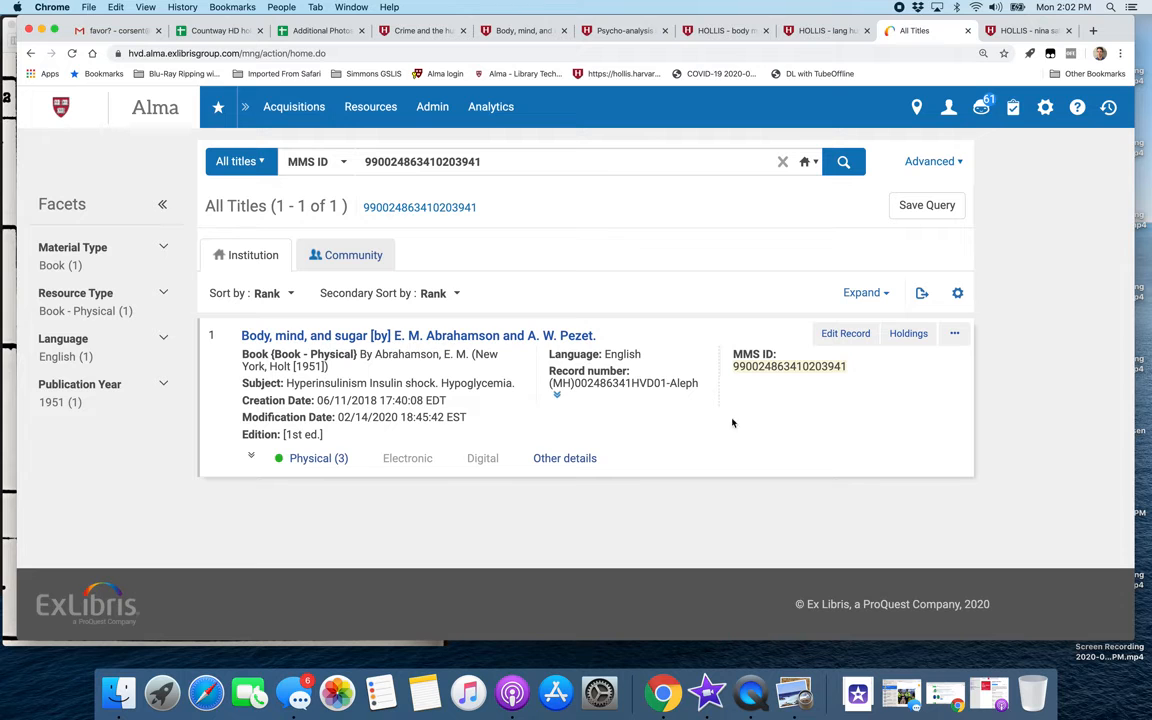
left_click(908, 334)
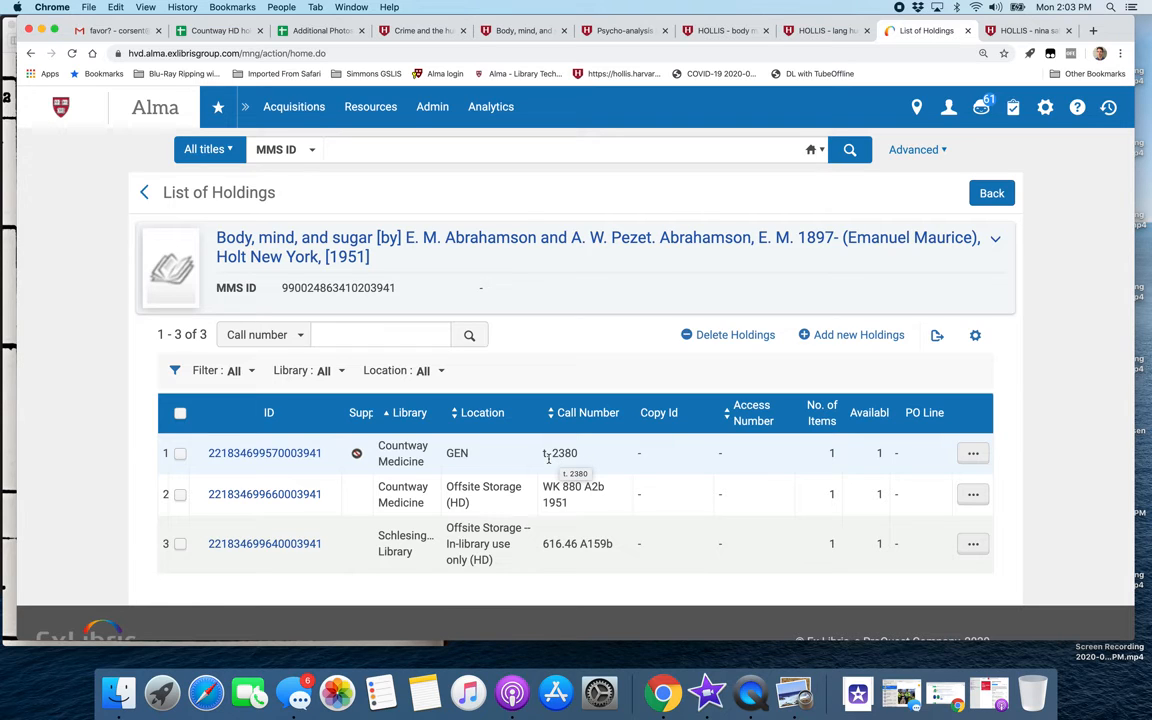
Step: Review the t.2380 entry and its note in row 554 of the Additional Photostat Items spreadsheet, and return to the photostat image
left_click(313, 31)
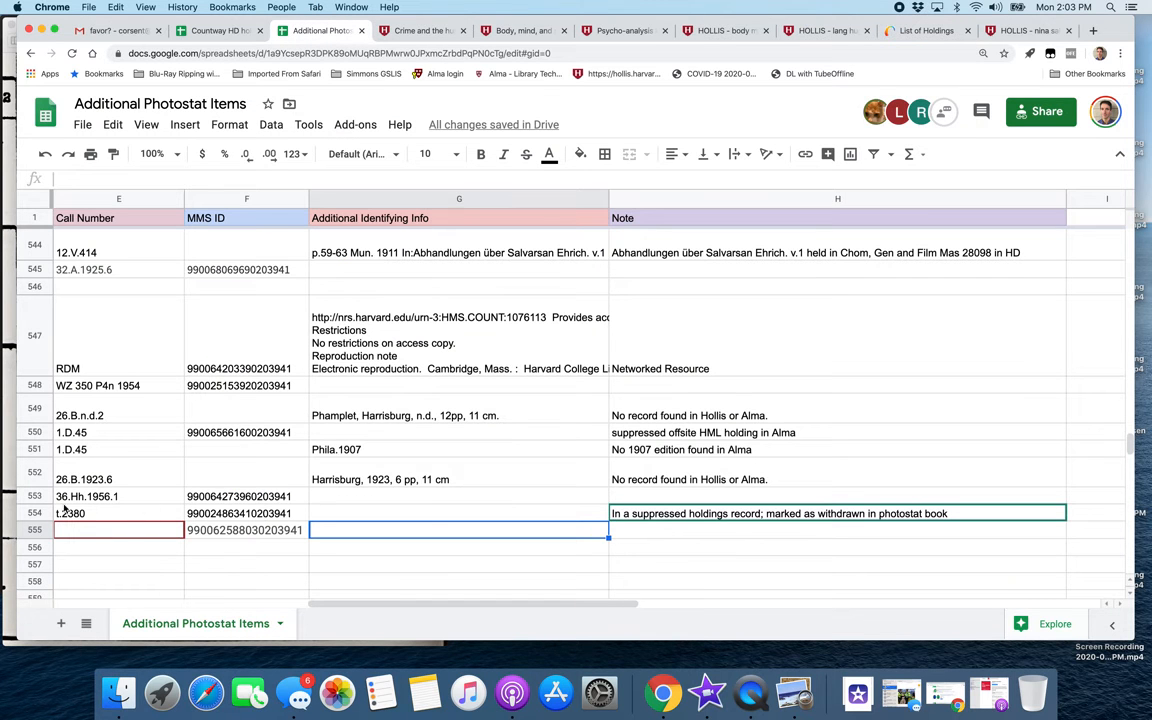
left_click(34, 513)
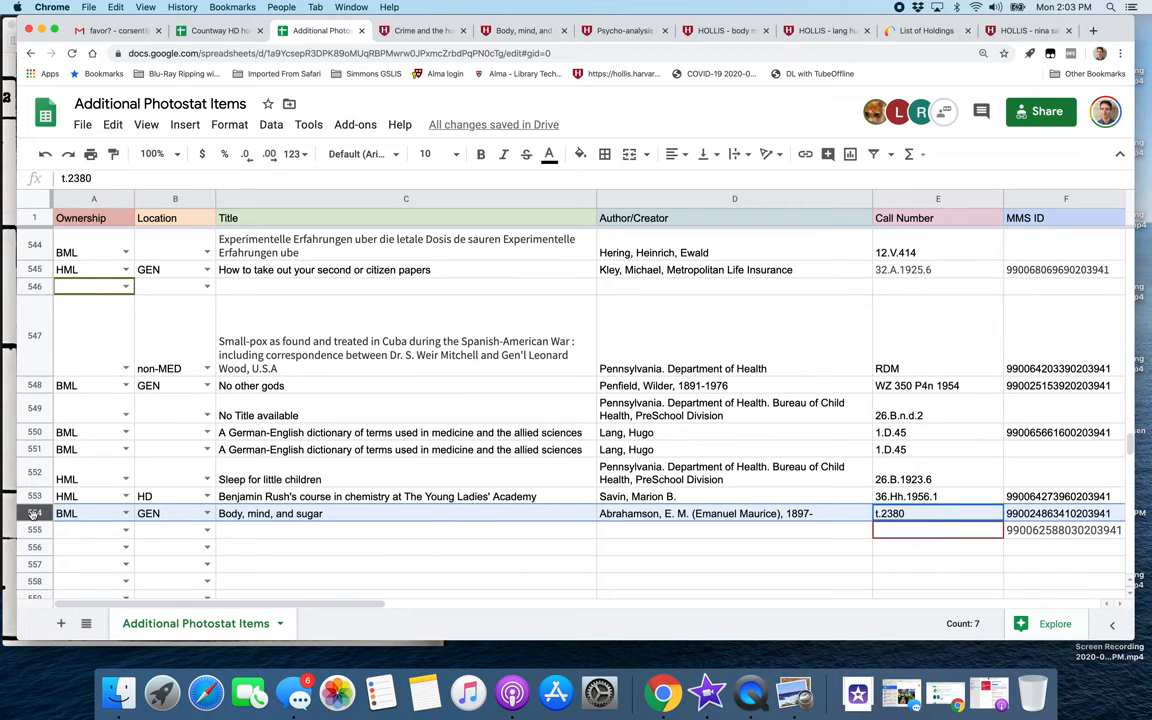
scroll(540, 423, "right", 10)
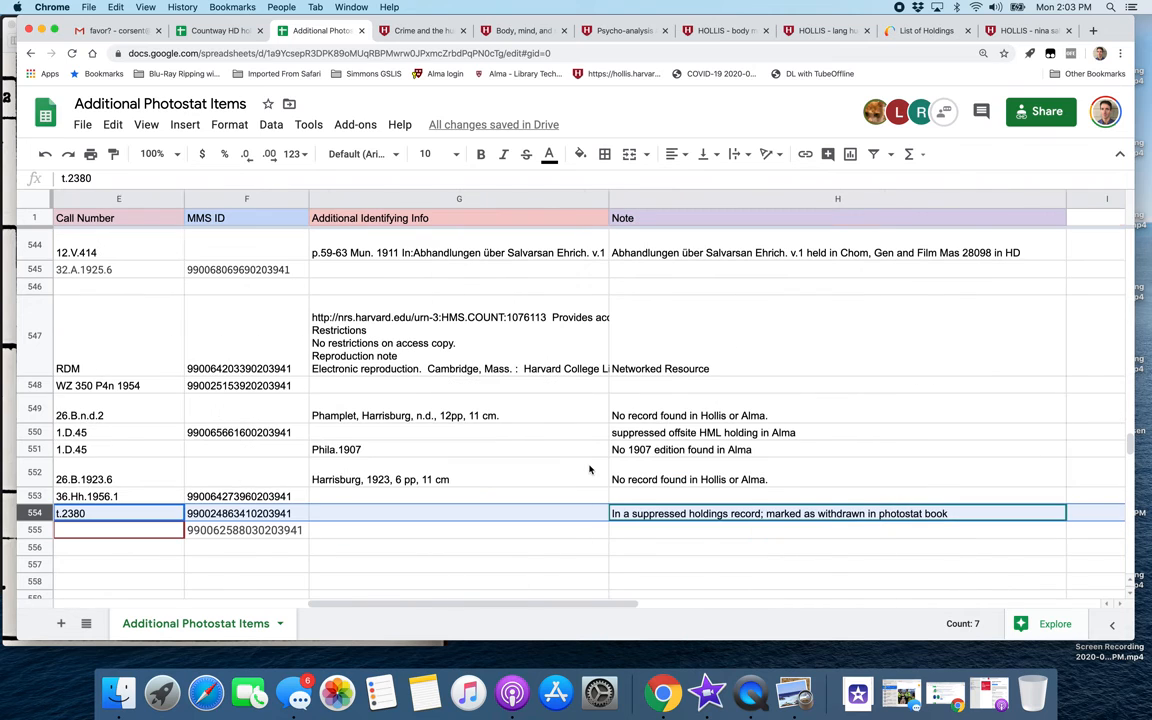
left_click(640, 516)
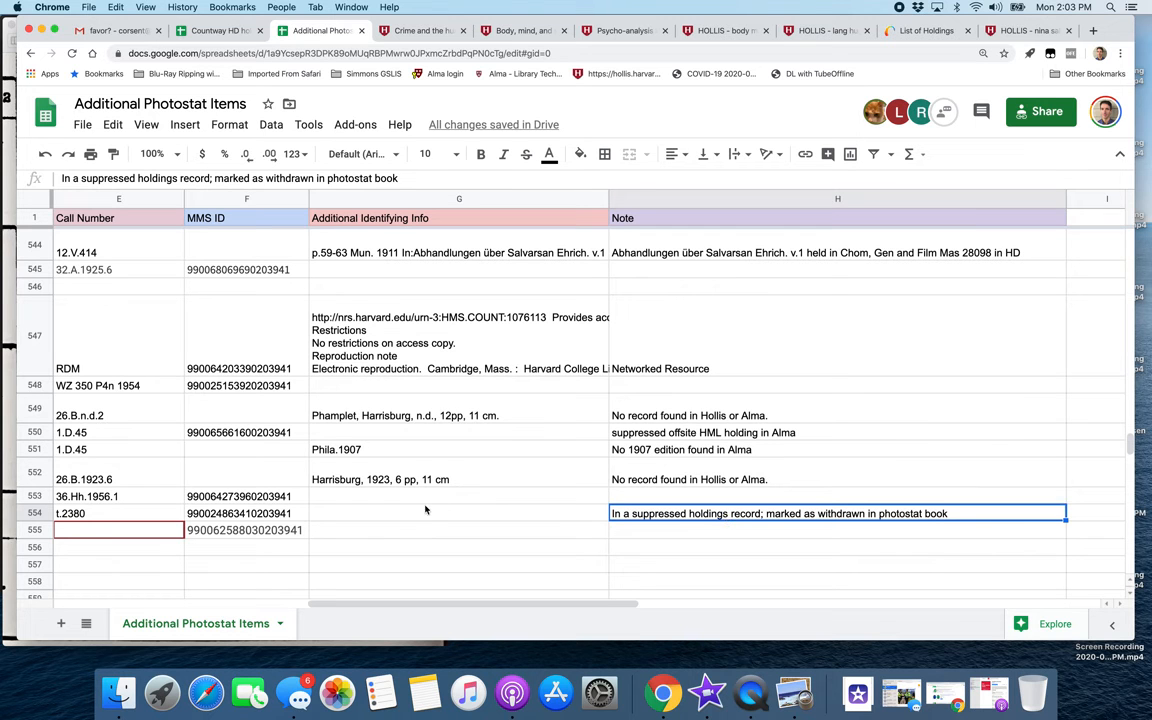
scroll(418, 518, "left", 5)
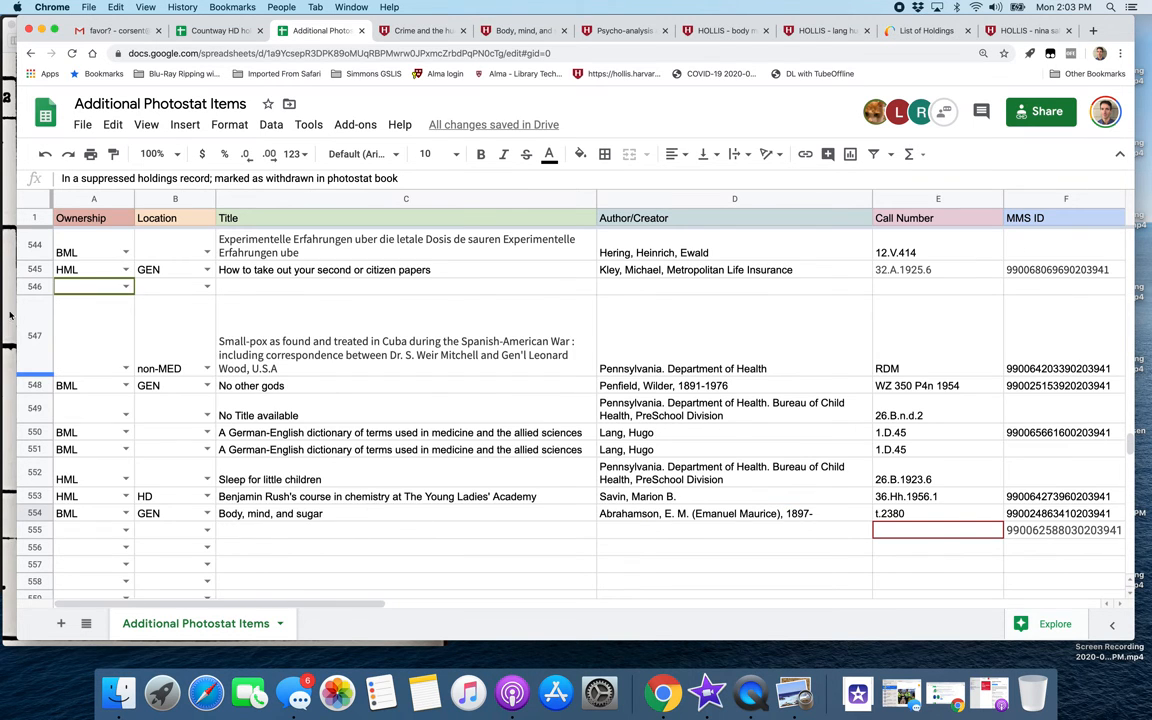
left_click(8, 311)
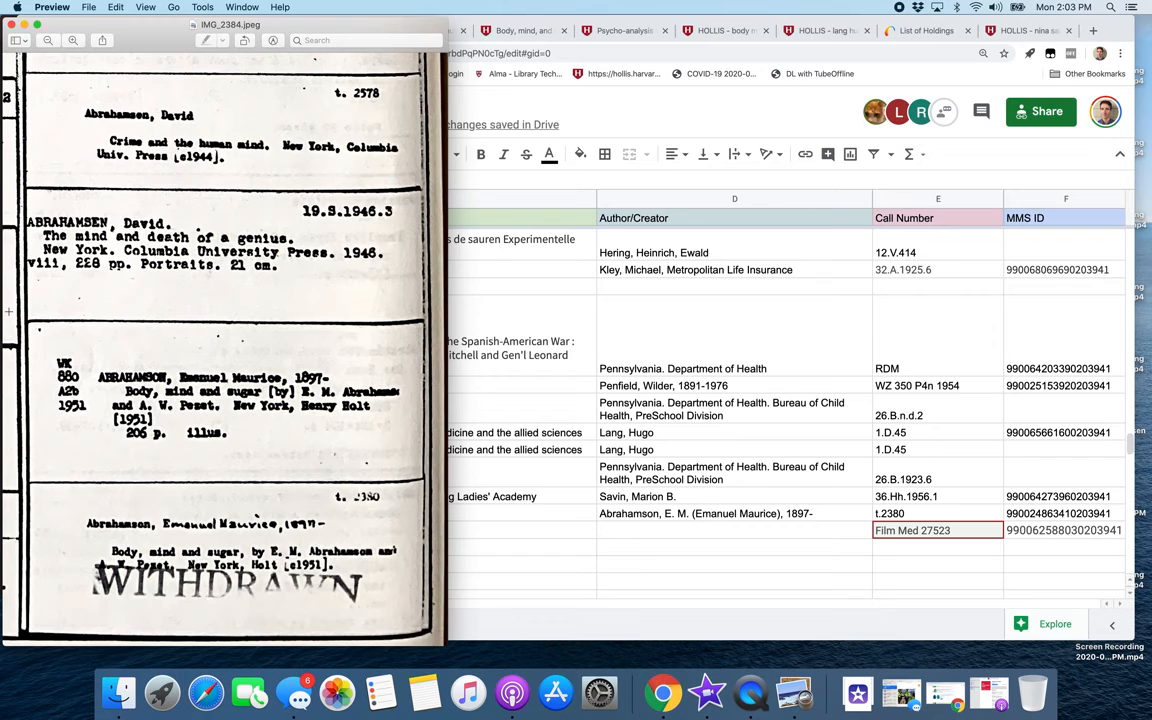